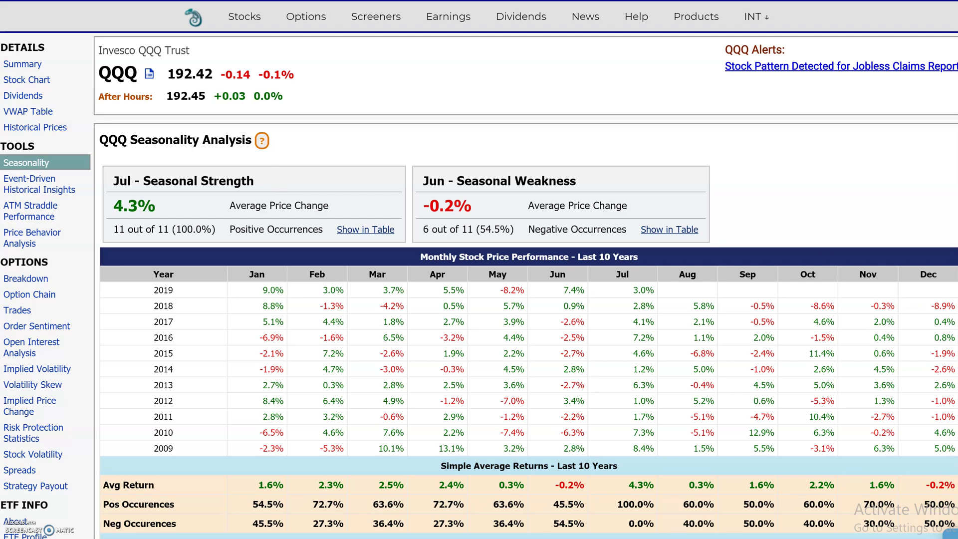
# Reveal the Stocks menu's screener list, including Seasonality, on the QQQ Seasonality Analysis page
pyautogui.moveTo(246, 17)
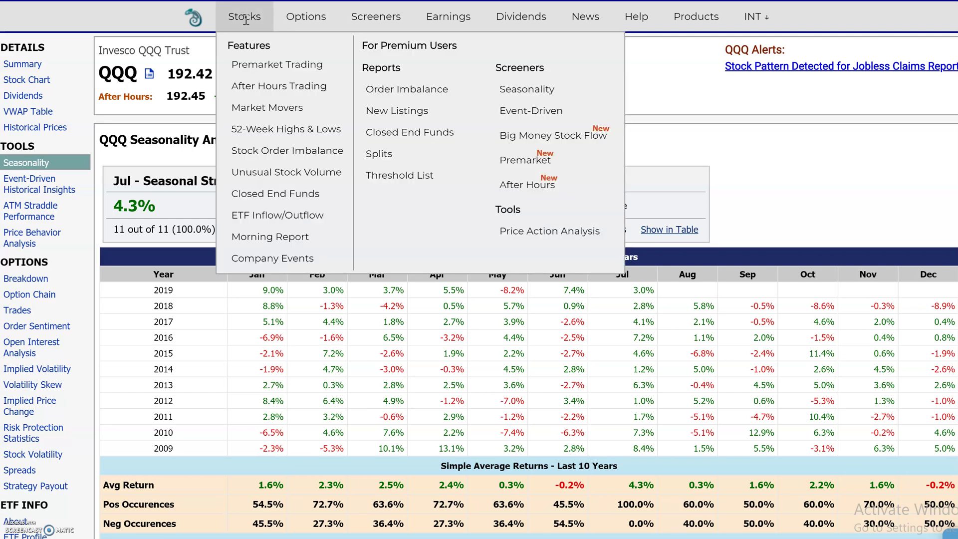
# Open the Seasonality Screener By Calendar Month and check the total number of entries found
pyautogui.click(546, 93)
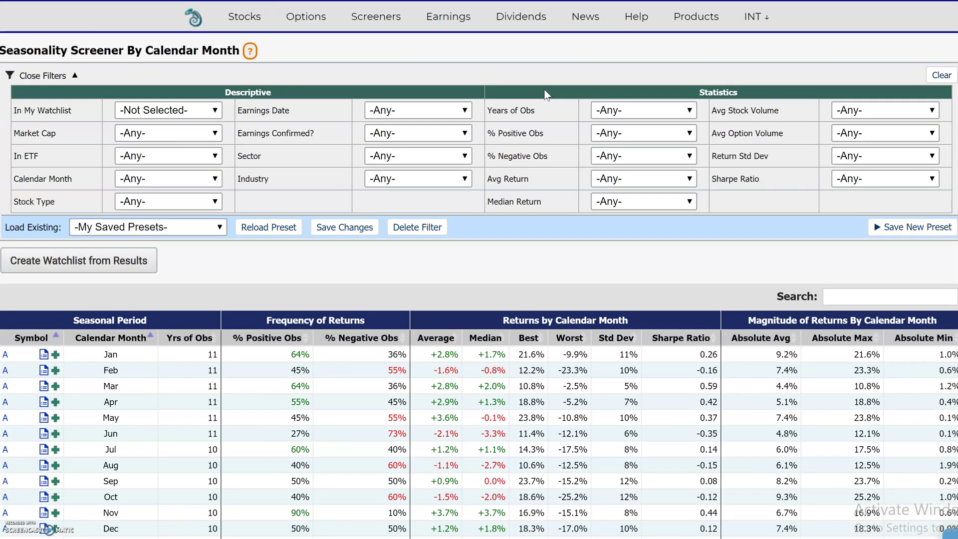
pyautogui.scroll(-2, 798, 352)
pyautogui.scroll(2, 795, 345)
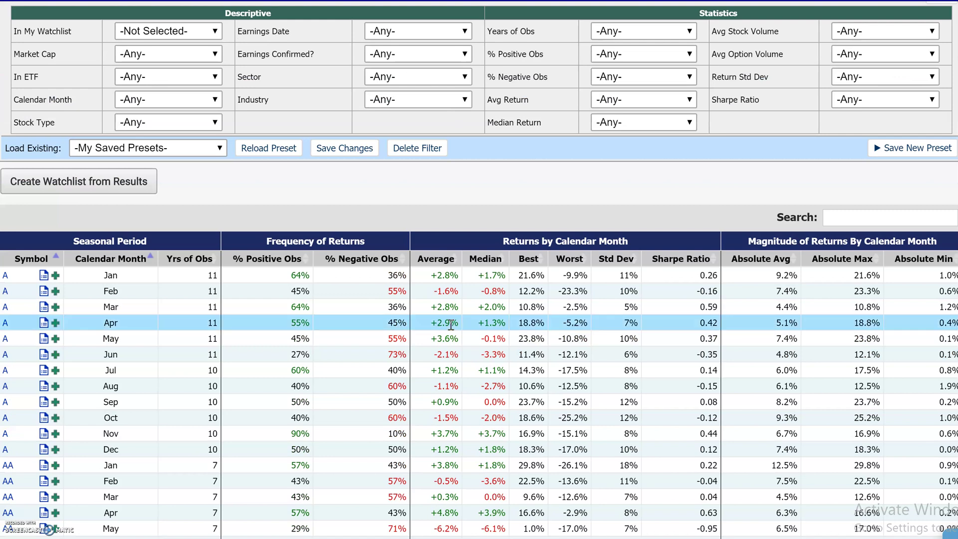
pyautogui.scroll(-3, 451, 333)
pyautogui.moveTo(126, 506); pyautogui.dragTo(76, 504)
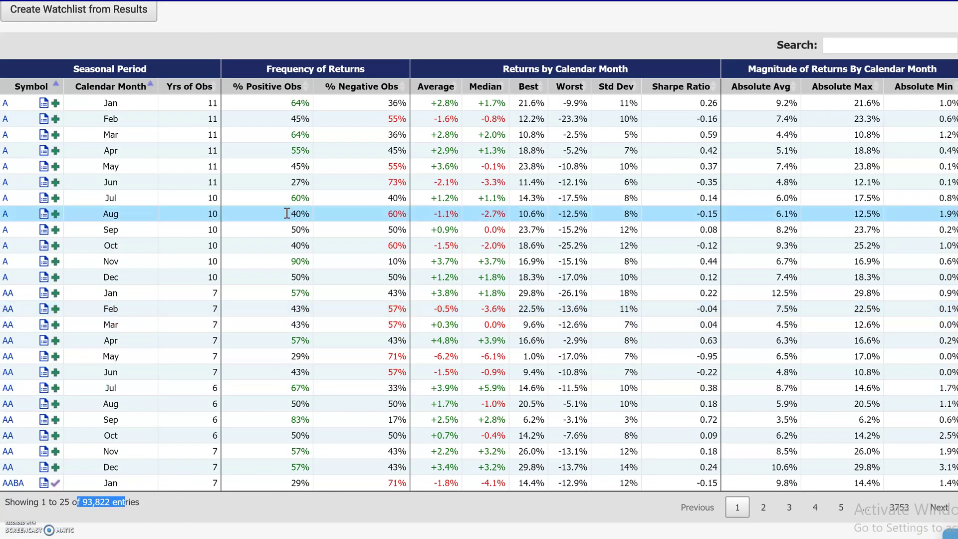
# Review row A's Jan statistics, including its 11 years of observations and return figures
pyautogui.scroll(1, 259, 423)
pyautogui.scroll(3, 259, 423)
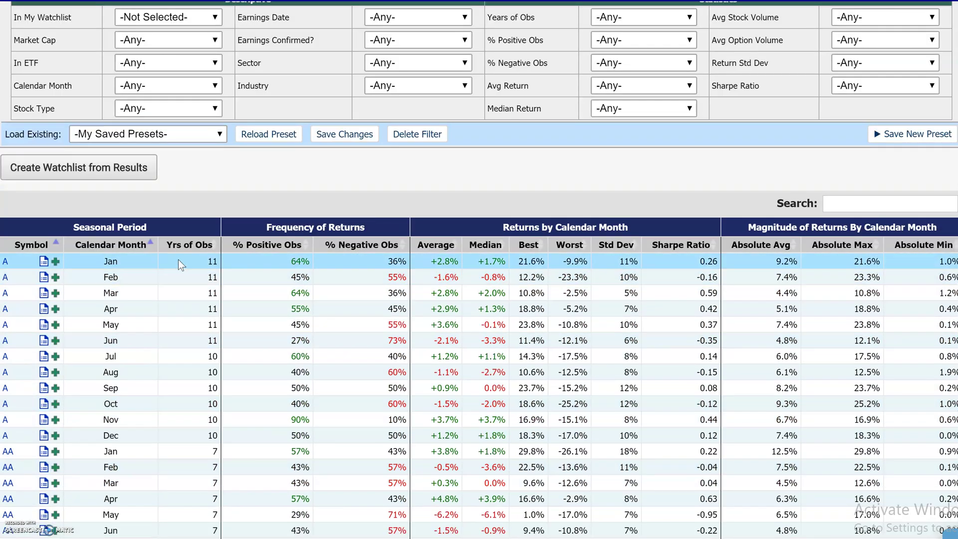
pyautogui.moveTo(134, 263); pyautogui.dragTo(102, 265)
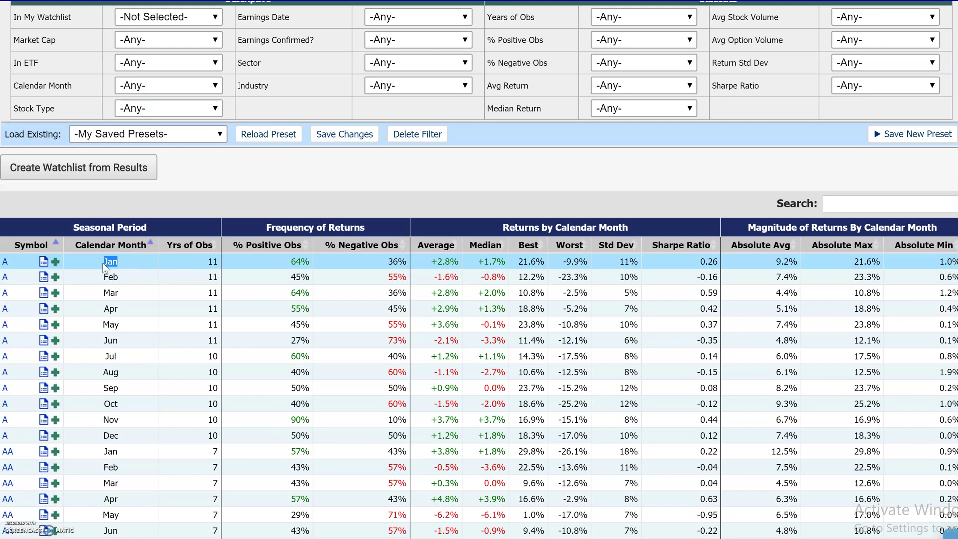
pyautogui.doubleClick(218, 263)
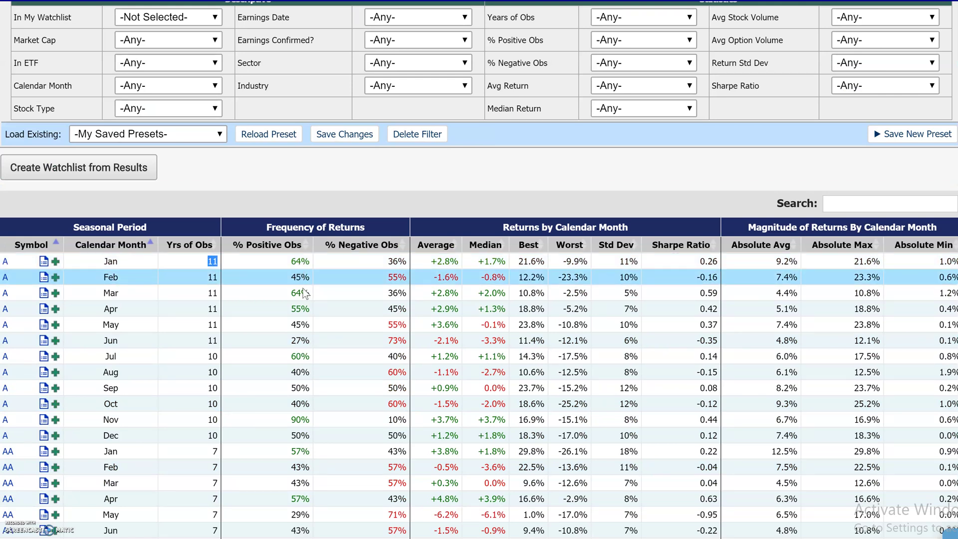
pyautogui.moveTo(285, 262); pyautogui.dragTo(578, 262)
pyautogui.scroll(2, 576, 296)
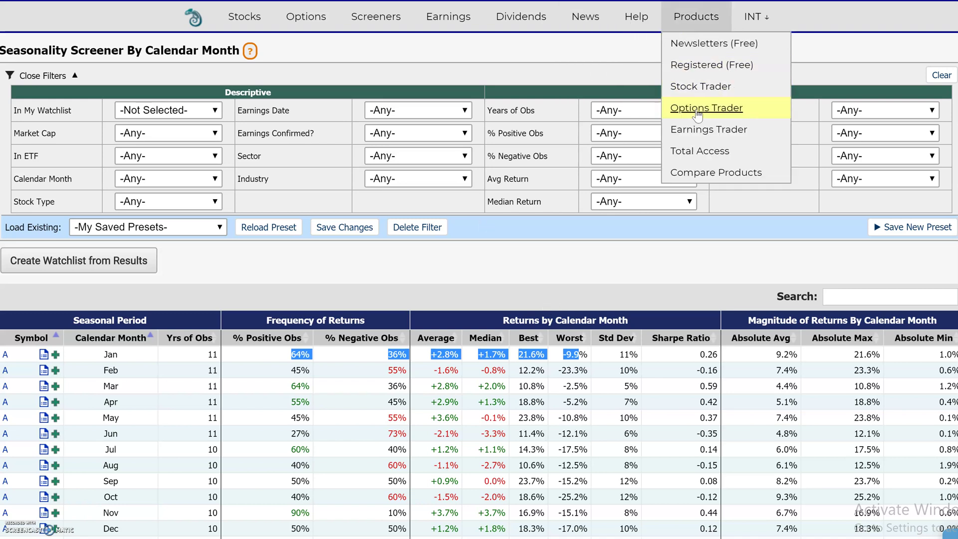
# Set Years of Obs to Above 8 and % Positive Obs to Above 70%
pyautogui.click(694, 110)
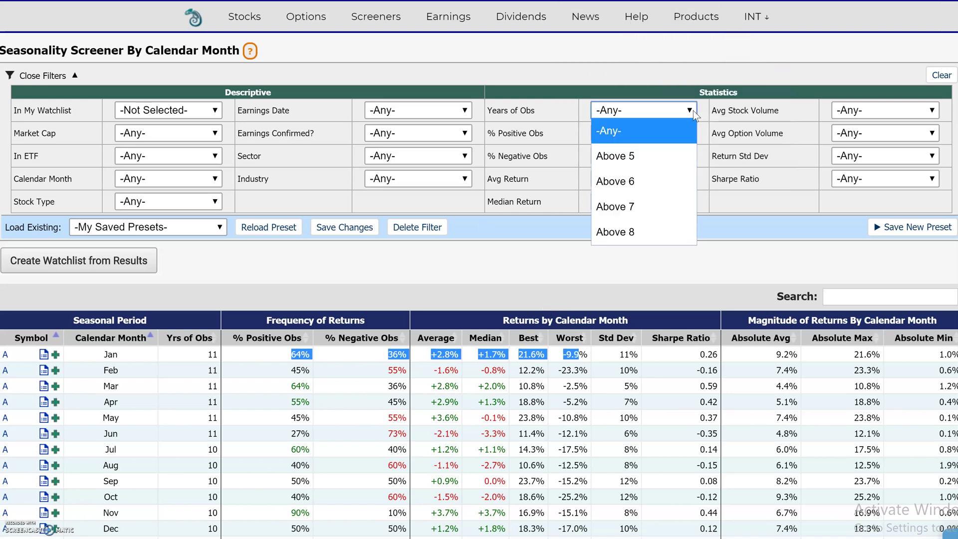
pyautogui.click(652, 227)
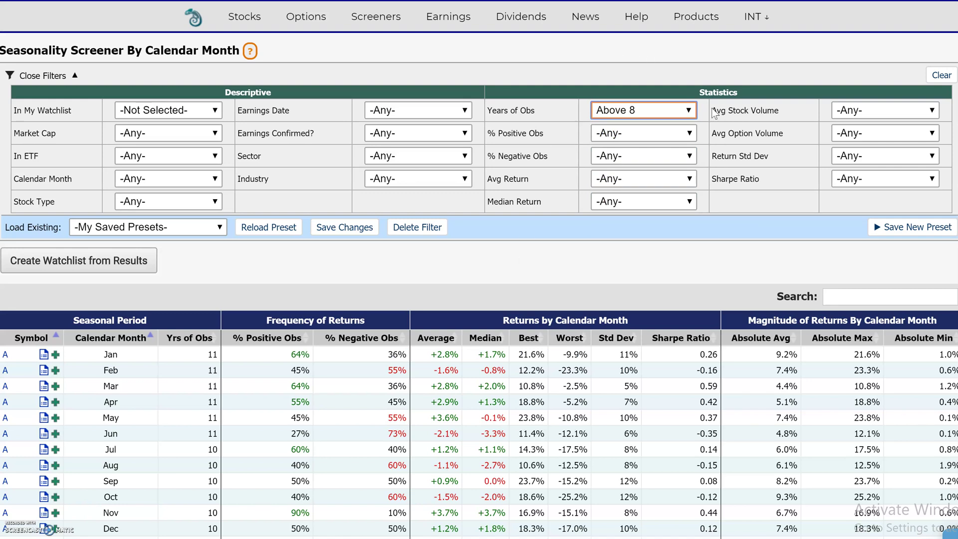
pyautogui.click(689, 132)
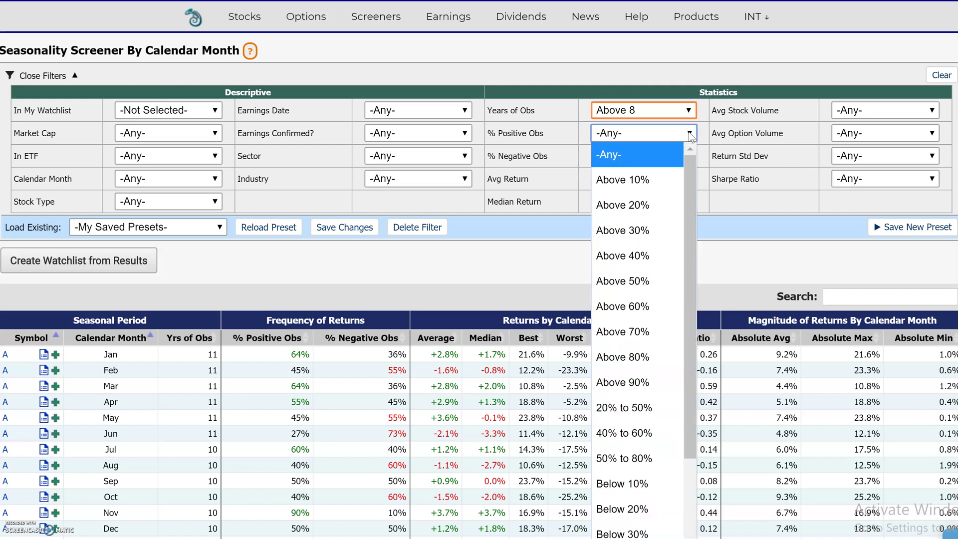
pyautogui.click(652, 333)
# Examine row A's 10 years, 90% positive and +3.7% average and median returns, plus AADR's 88%
pyautogui.doubleClick(301, 355)
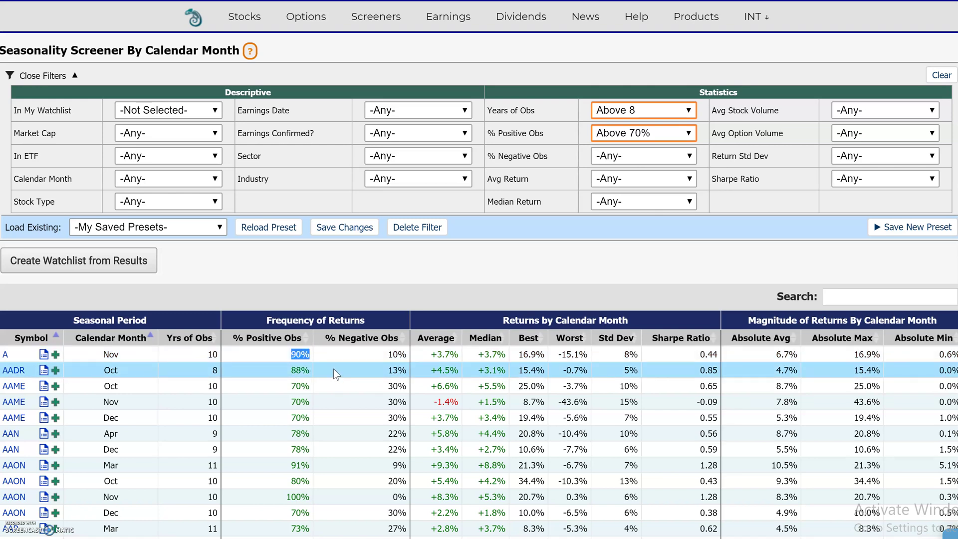
pyautogui.moveTo(221, 354); pyautogui.dragTo(207, 354)
pyautogui.doubleClick(297, 371)
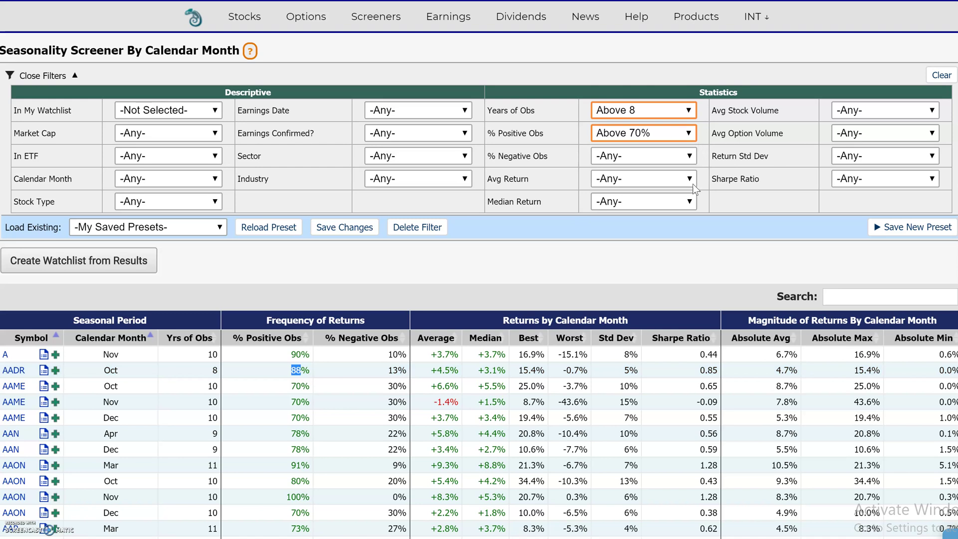
pyautogui.doubleClick(452, 355)
pyautogui.moveTo(301, 355); pyautogui.dragTo(297, 355)
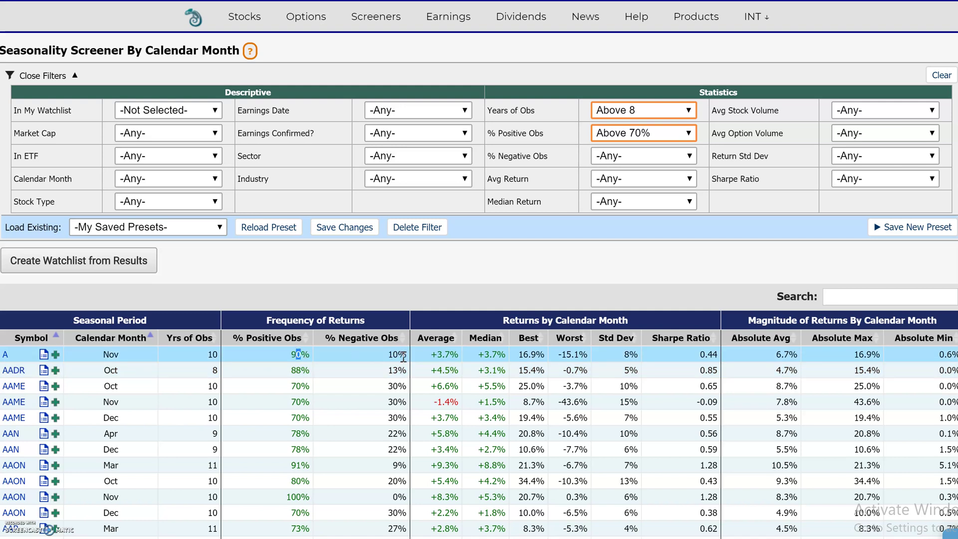
pyautogui.moveTo(460, 356); pyautogui.dragTo(447, 356)
pyautogui.moveTo(507, 356); pyautogui.dragTo(478, 356)
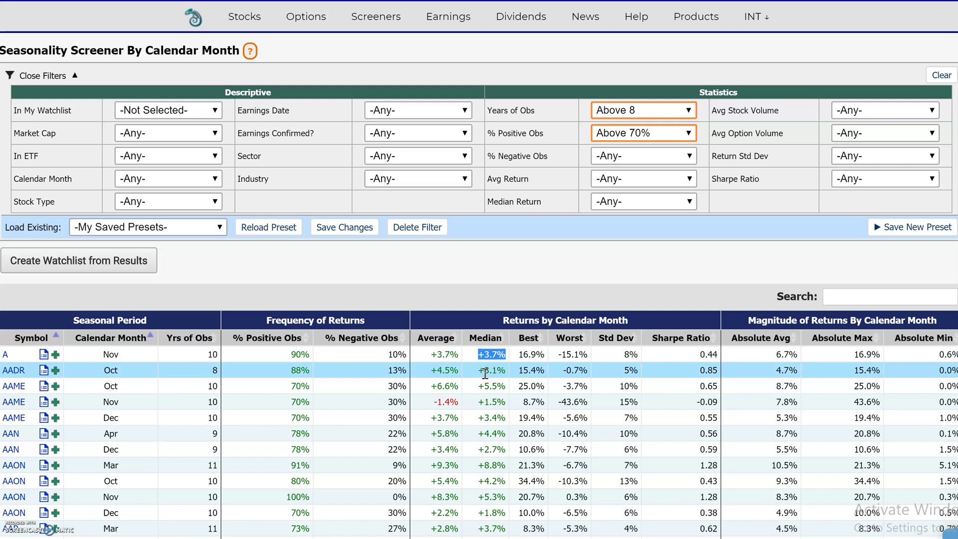
# Set Avg Return to Above +2.5% and recheck row A's years, 90% positive and +3.7% average
pyautogui.click(692, 179)
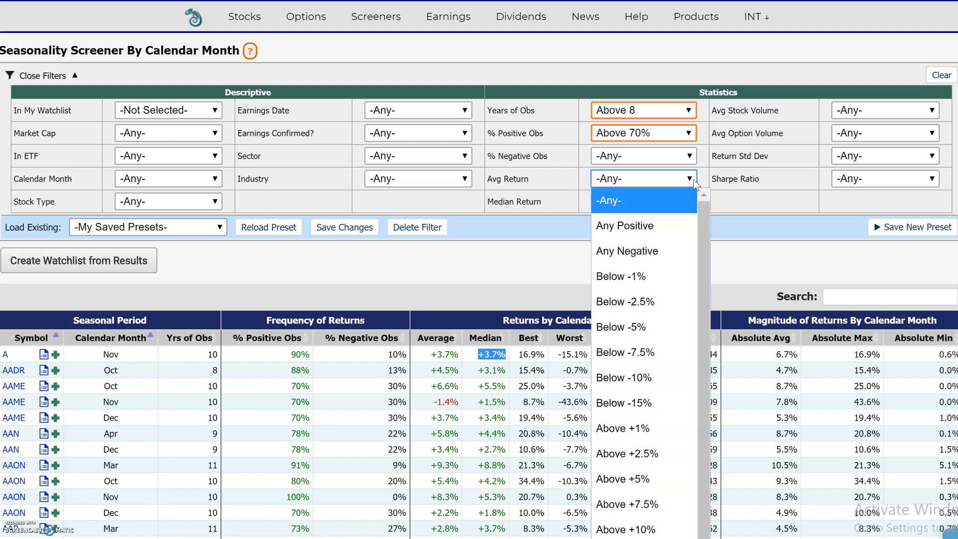
pyautogui.click(665, 462)
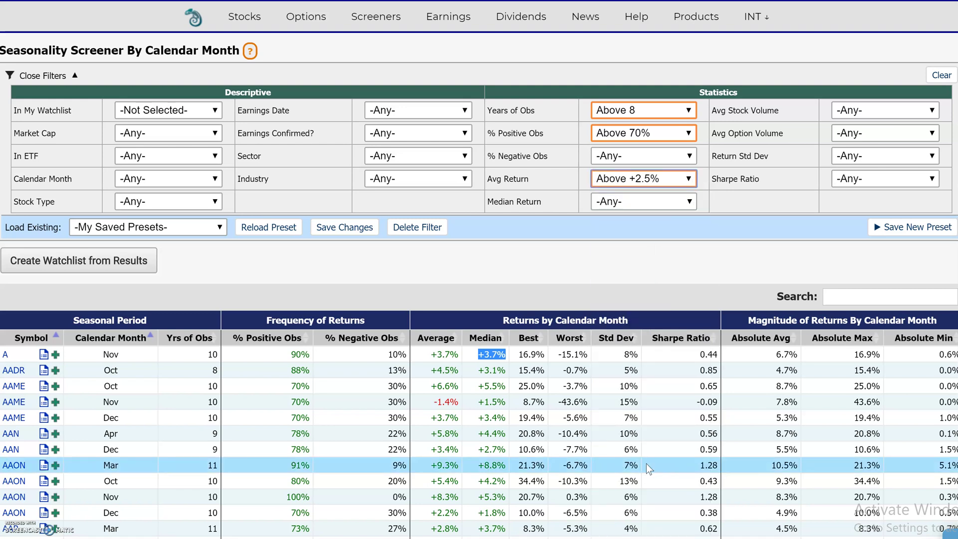
pyautogui.doubleClick(213, 355)
pyautogui.doubleClick(300, 353)
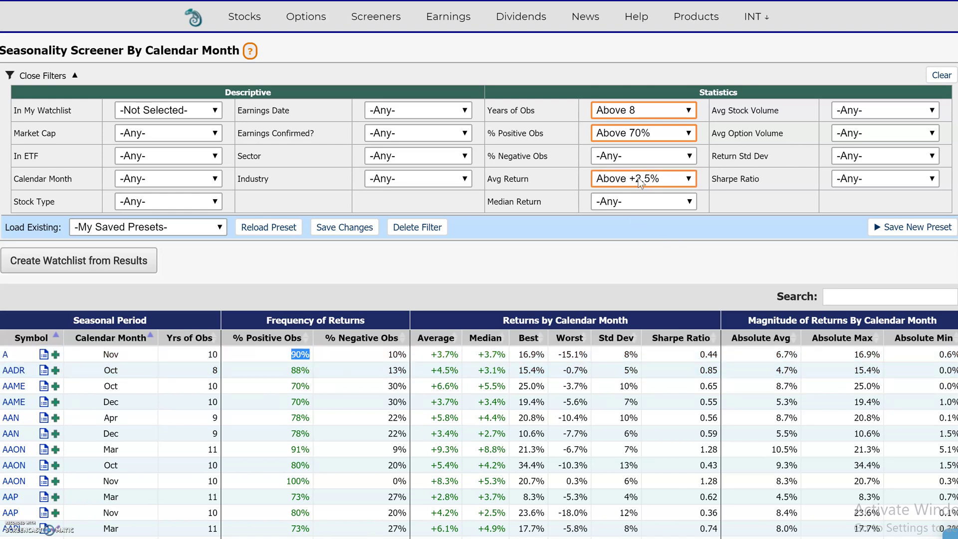
pyautogui.click(456, 355)
pyautogui.doubleClick(455, 355)
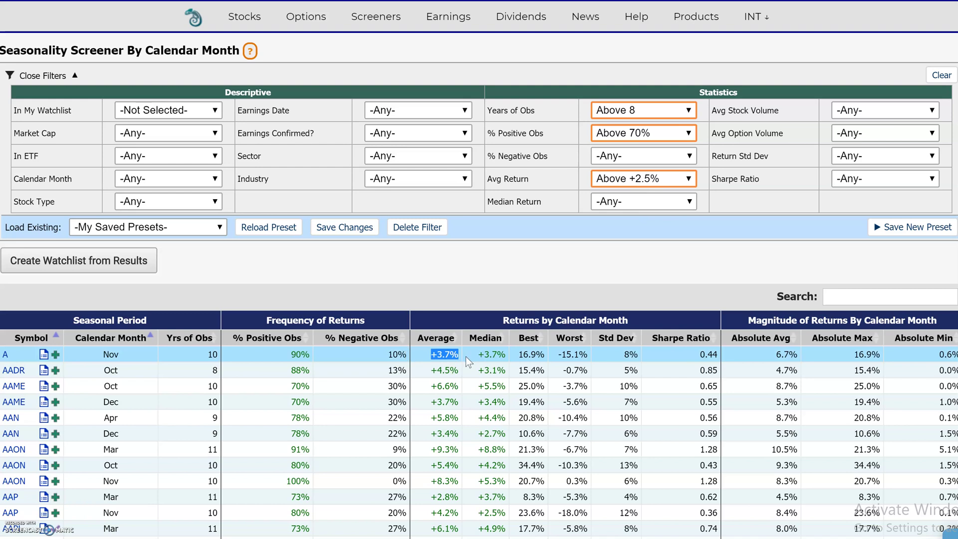
# Set Median Return to Above +2.5% and review row A's median return, years and Nov month
pyautogui.click(691, 202)
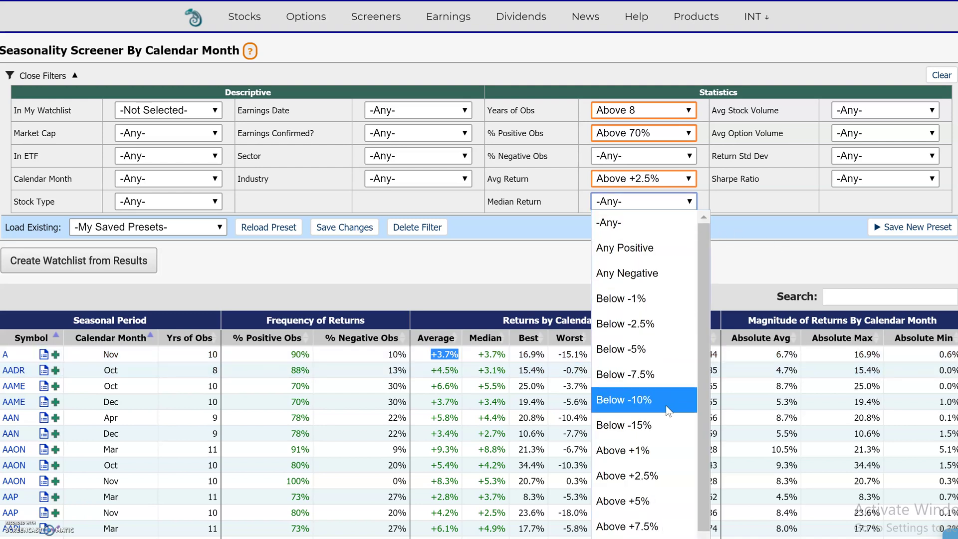
pyautogui.click(660, 478)
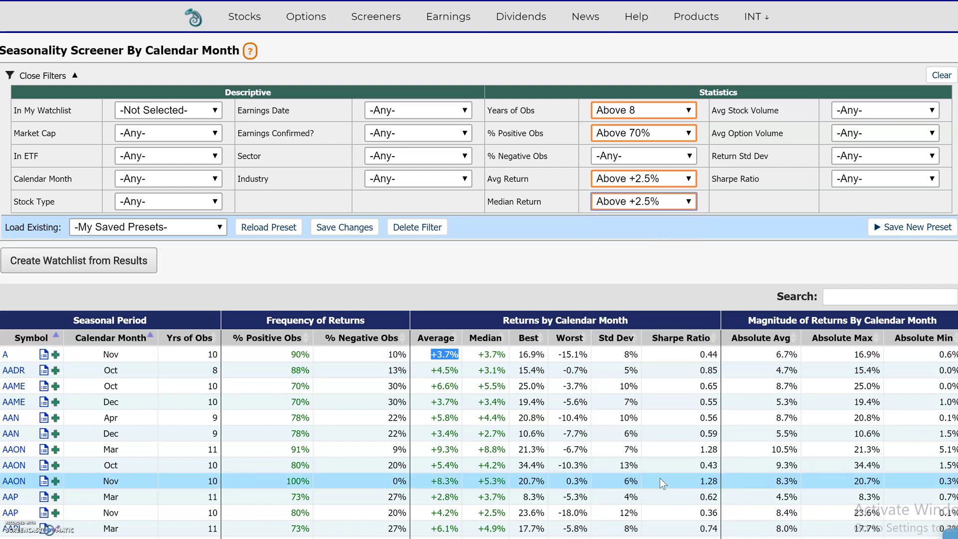
pyautogui.moveTo(507, 356); pyautogui.dragTo(479, 355)
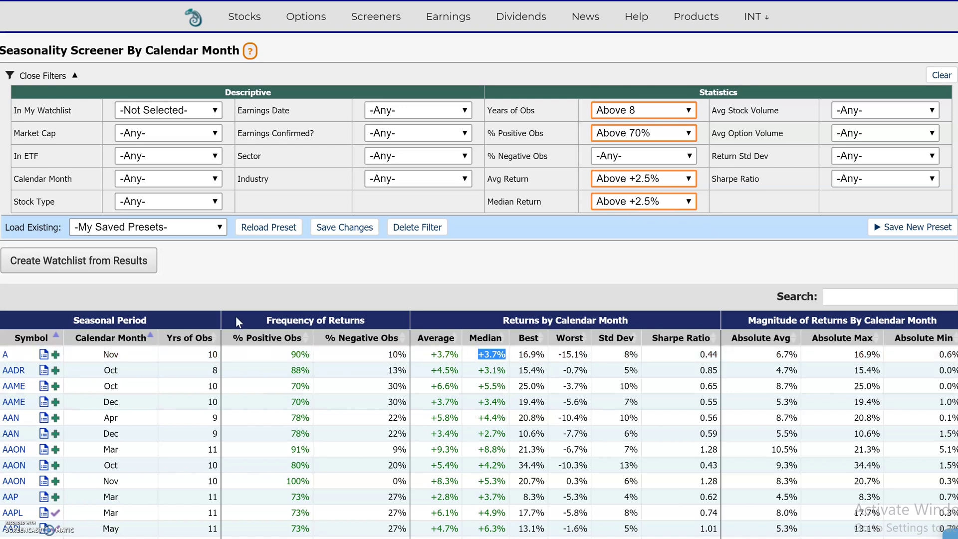
pyautogui.moveTo(222, 356); pyautogui.dragTo(207, 356)
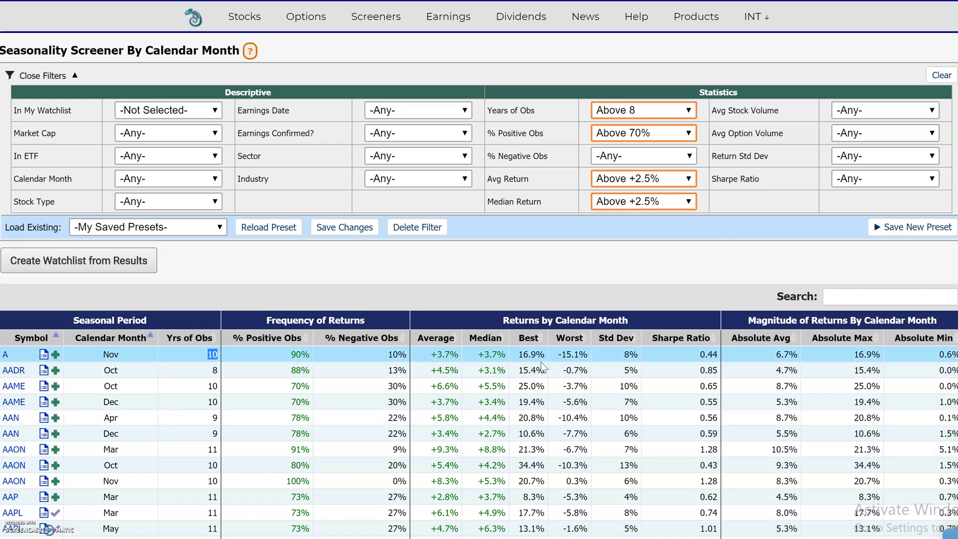
pyautogui.moveTo(458, 355); pyautogui.dragTo(438, 355)
pyautogui.moveTo(120, 356); pyautogui.dragTo(104, 356)
# Limit Calendar Month to Aug, review the AAPL and AEM rows, and sort by % Positive Obs
pyautogui.click(429, 347)
pyautogui.click(217, 178)
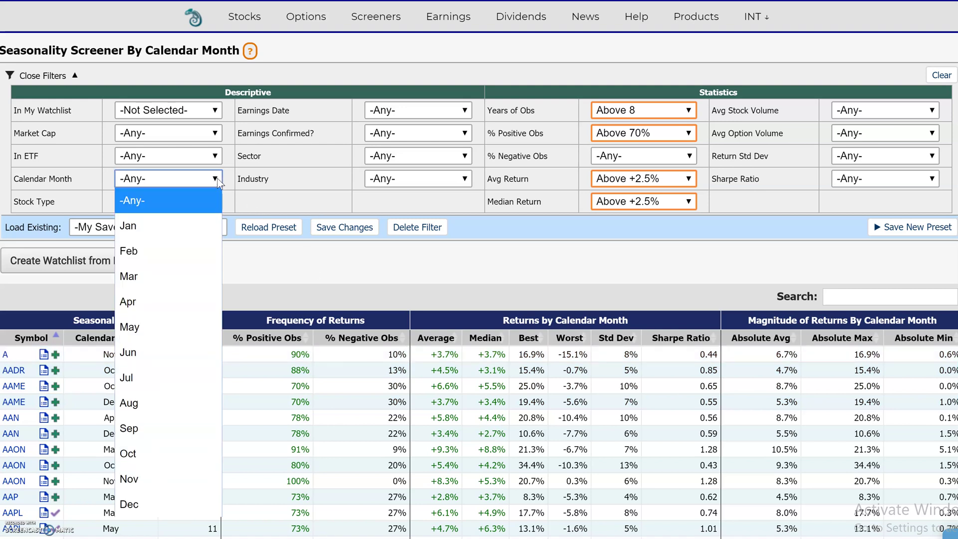
pyautogui.click(159, 404)
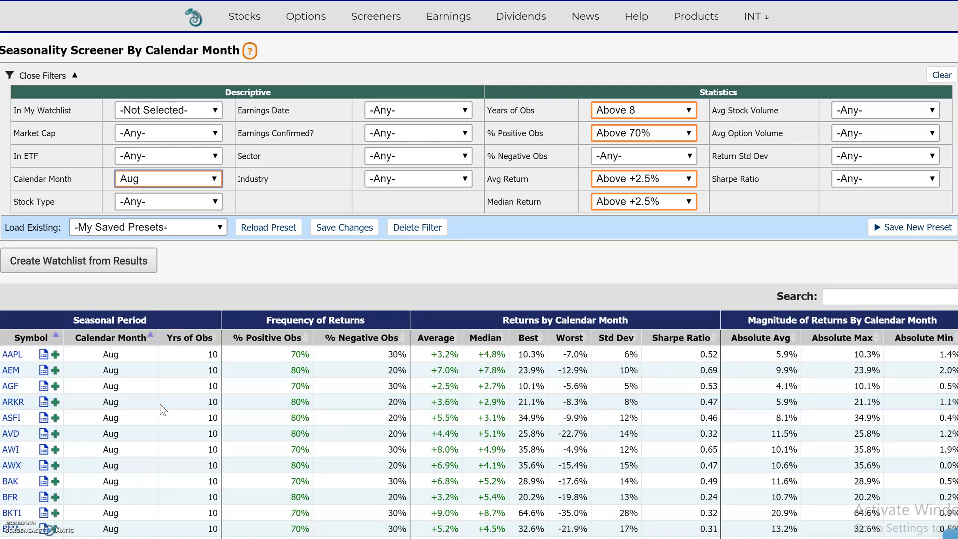
pyautogui.doubleClick(135, 359)
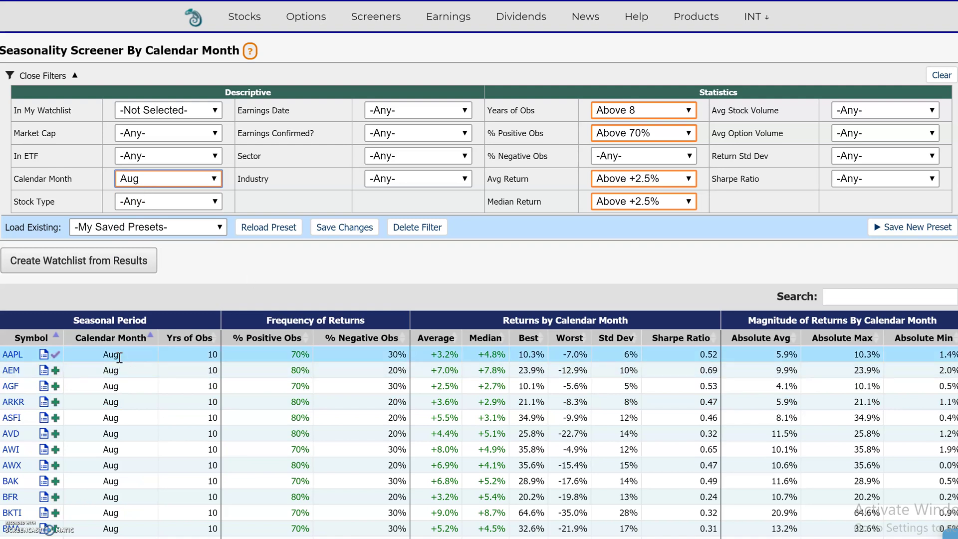
pyautogui.doubleClick(118, 371)
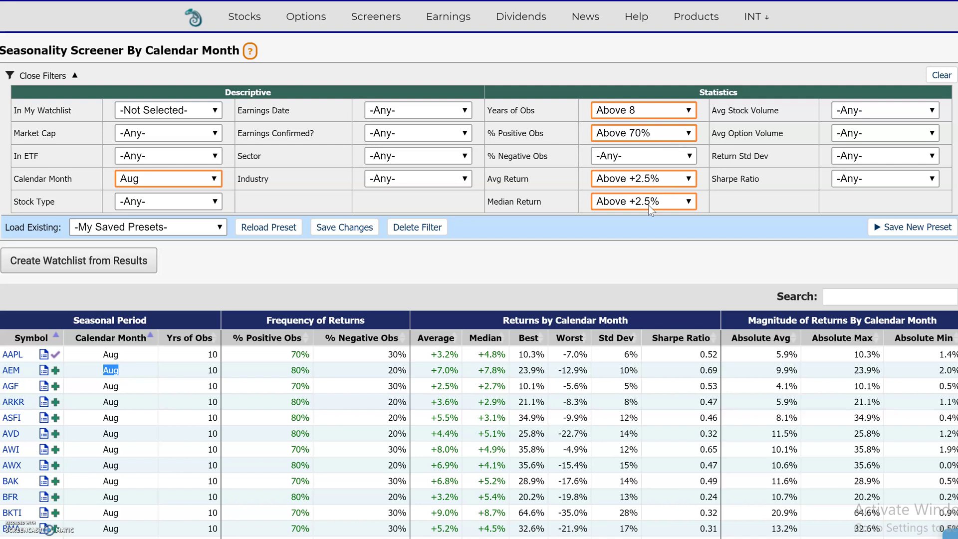
pyautogui.moveTo(536, 355); pyautogui.dragTo(497, 354)
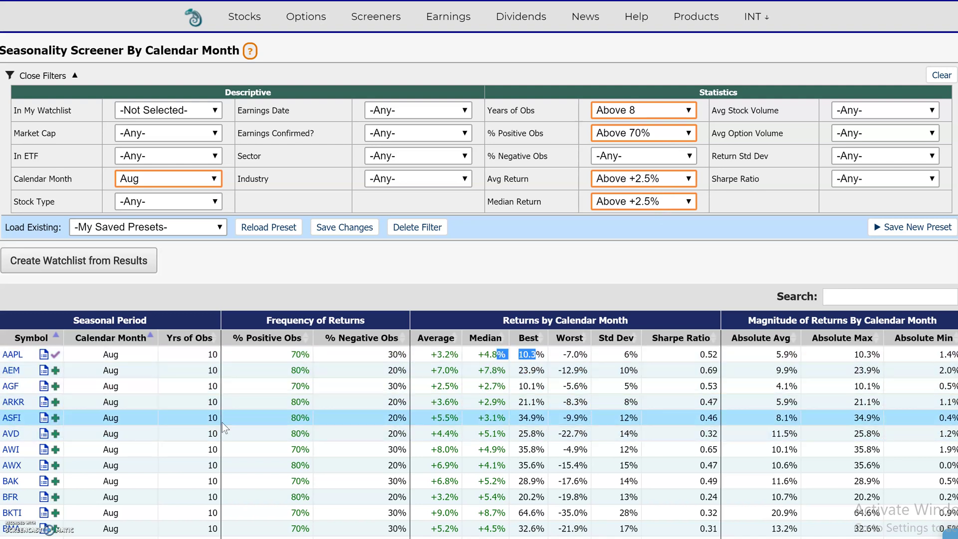
pyautogui.click(287, 345)
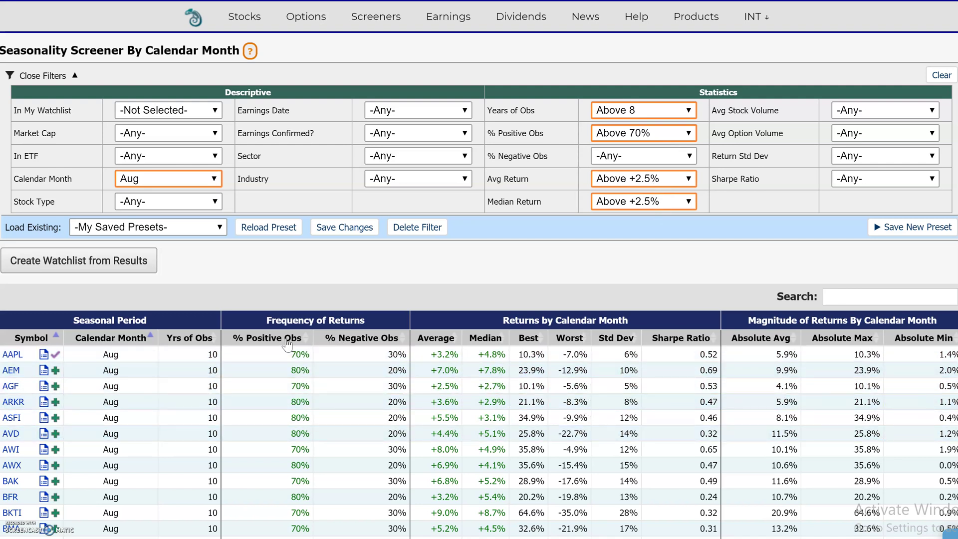
# Sort % Positive Obs highest first and review FGP and HUM at 100% with HUM's August returns
pyautogui.click(288, 345)
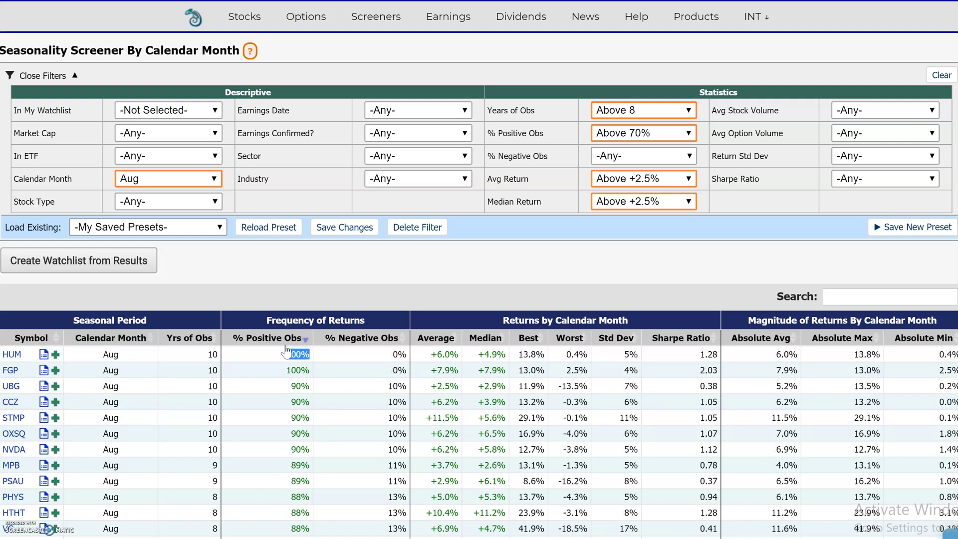
pyautogui.moveTo(282, 371); pyautogui.dragTo(297, 420)
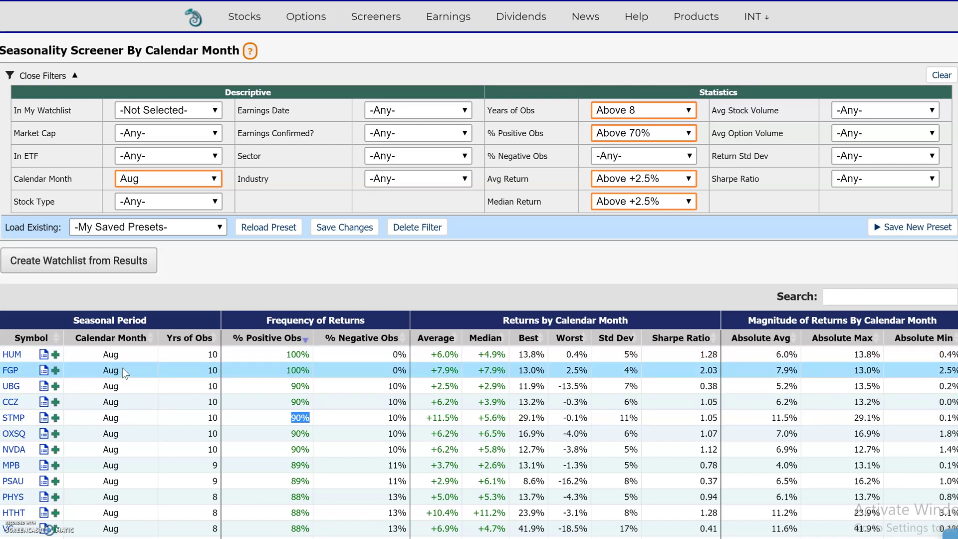
pyautogui.moveTo(170, 356); pyautogui.dragTo(224, 359)
pyautogui.doubleClick(295, 356)
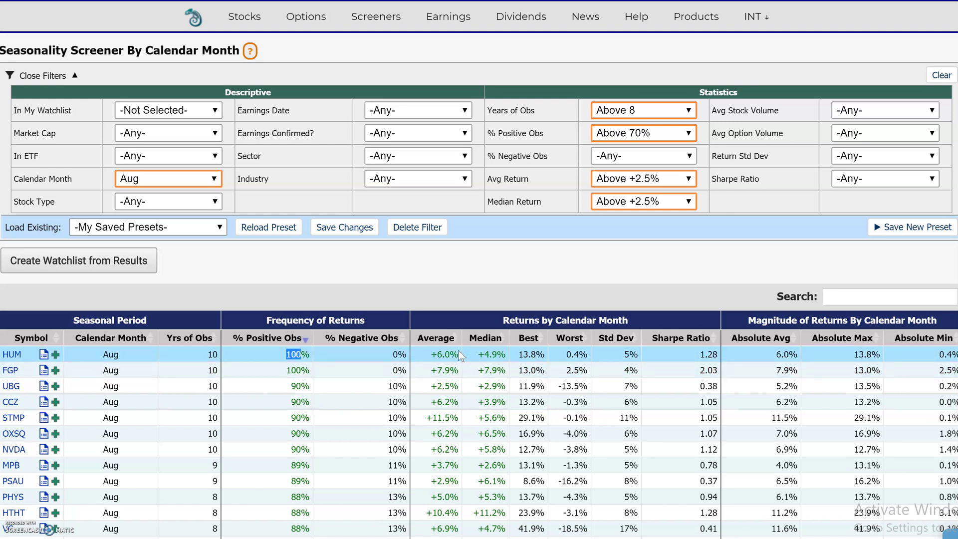
pyautogui.moveTo(459, 357); pyautogui.dragTo(427, 356)
pyautogui.moveTo(507, 356); pyautogui.dragTo(474, 353)
pyautogui.moveTo(555, 356); pyautogui.dragTo(517, 353)
# Compare HUM's worst return, average return, standard deviation and 1.28 Sharpe Ratio, noting the Sharpe Ratio filter
pyautogui.click(585, 354)
pyautogui.moveTo(585, 354); pyautogui.dragTo(566, 356)
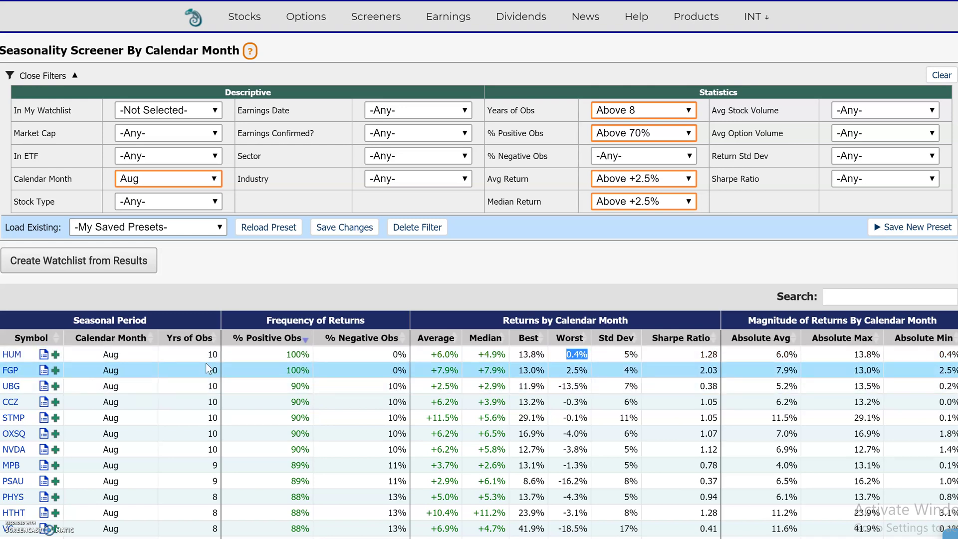
pyautogui.moveTo(631, 354); pyautogui.dragTo(624, 356)
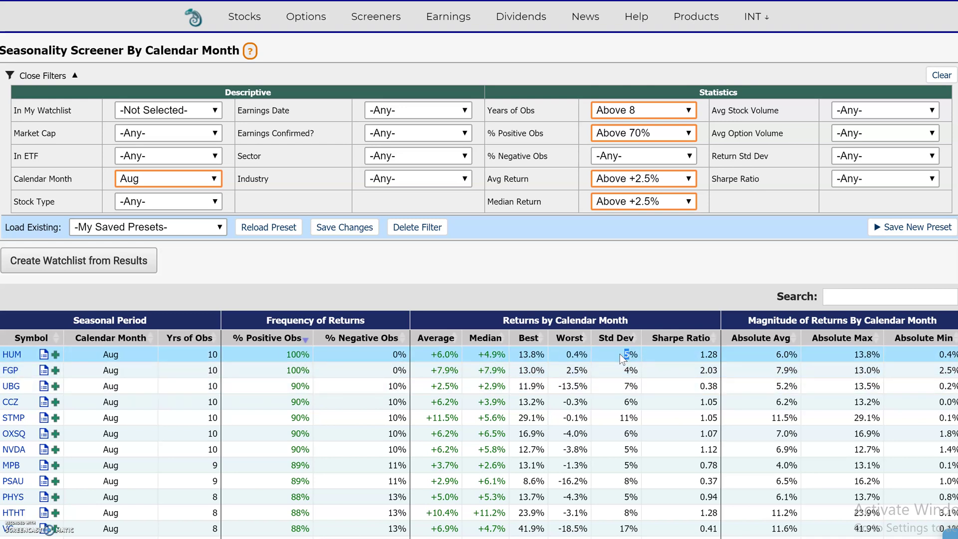
pyautogui.moveTo(459, 354); pyautogui.dragTo(433, 358)
pyautogui.moveTo(723, 354); pyautogui.dragTo(699, 355)
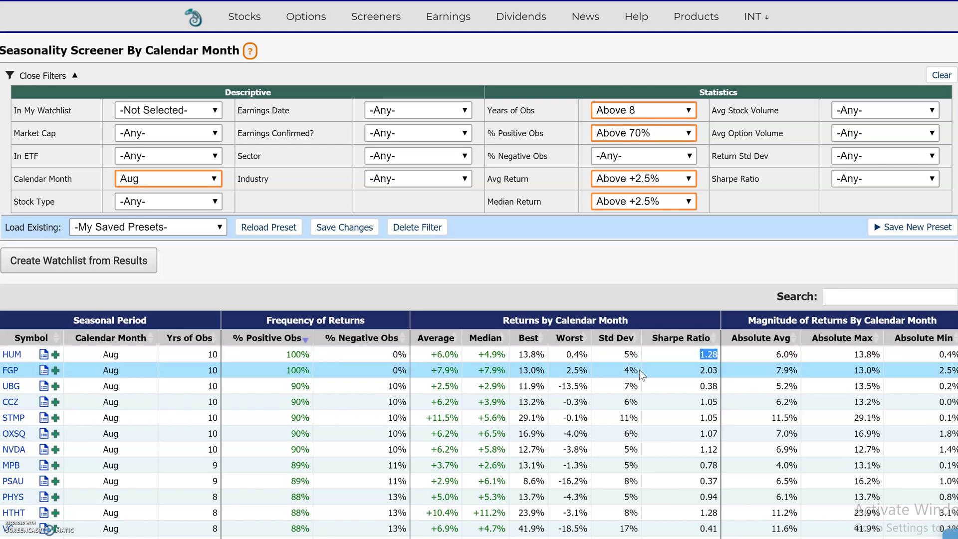
pyautogui.moveTo(461, 355); pyautogui.dragTo(428, 355)
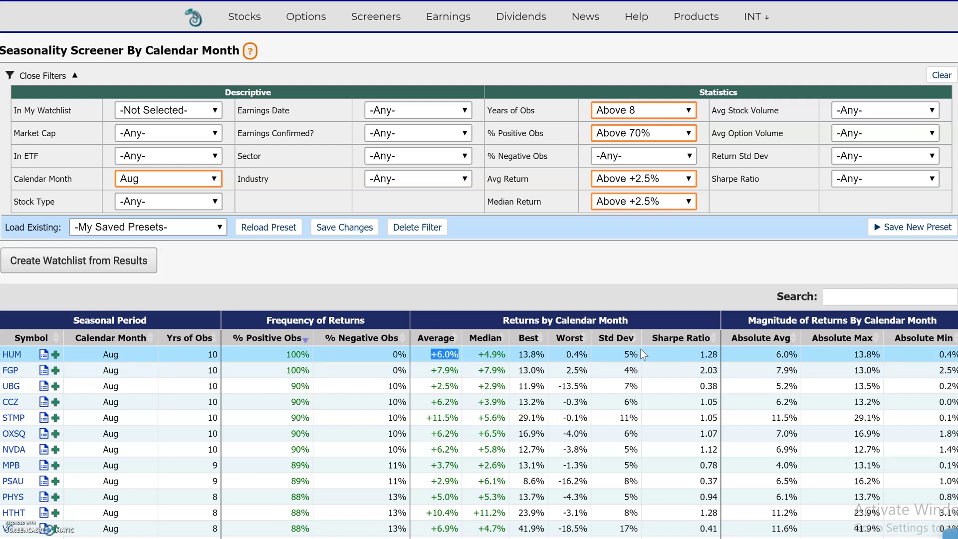
pyautogui.moveTo(641, 357); pyautogui.dragTo(616, 356)
pyautogui.moveTo(720, 355); pyautogui.dragTo(698, 355)
pyautogui.moveTo(459, 356); pyautogui.dragTo(438, 355)
pyautogui.moveTo(639, 354); pyautogui.dragTo(625, 355)
pyautogui.moveTo(719, 355); pyautogui.dragTo(699, 354)
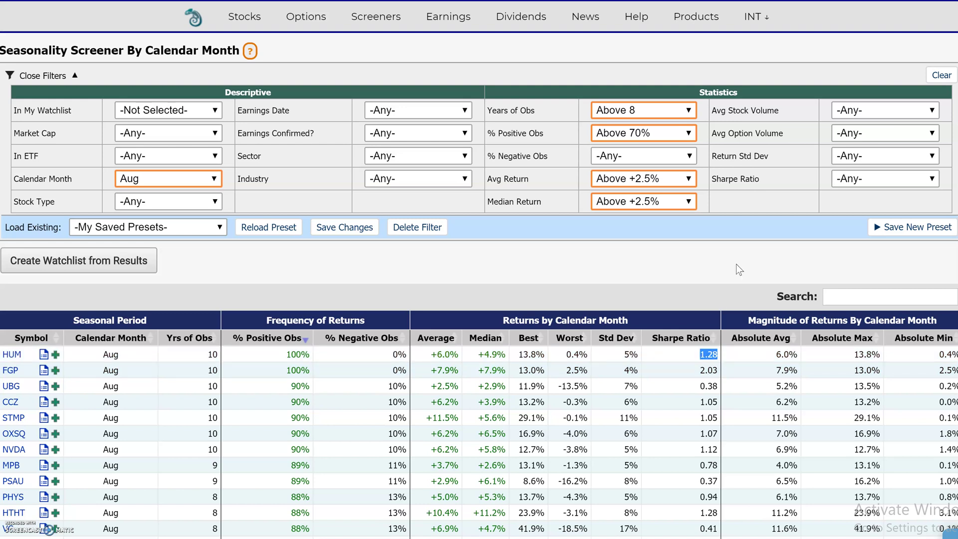
pyautogui.moveTo(767, 179); pyautogui.dragTo(710, 179)
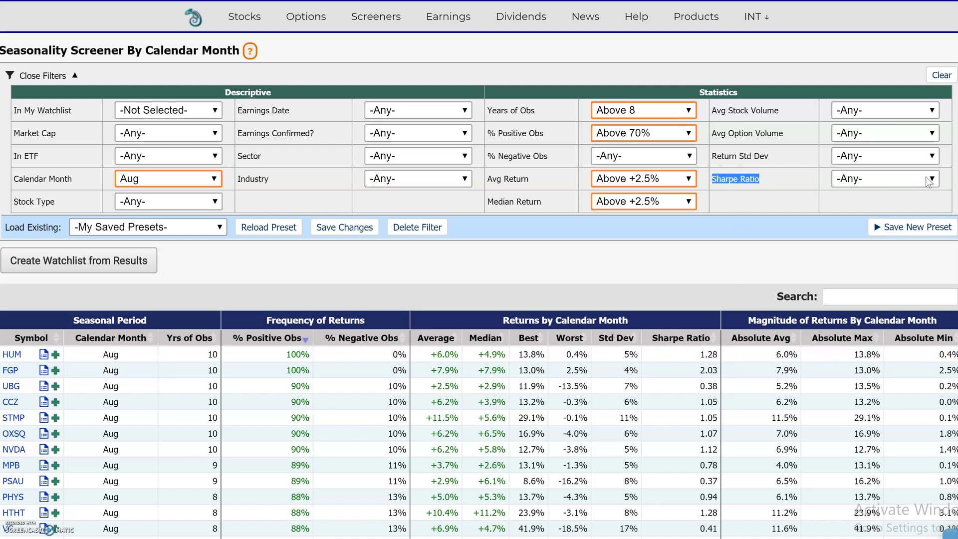
# Require Sharpe Ratio Above 1.00, leaving 7 matching entries out of 93,822
pyautogui.click(927, 177)
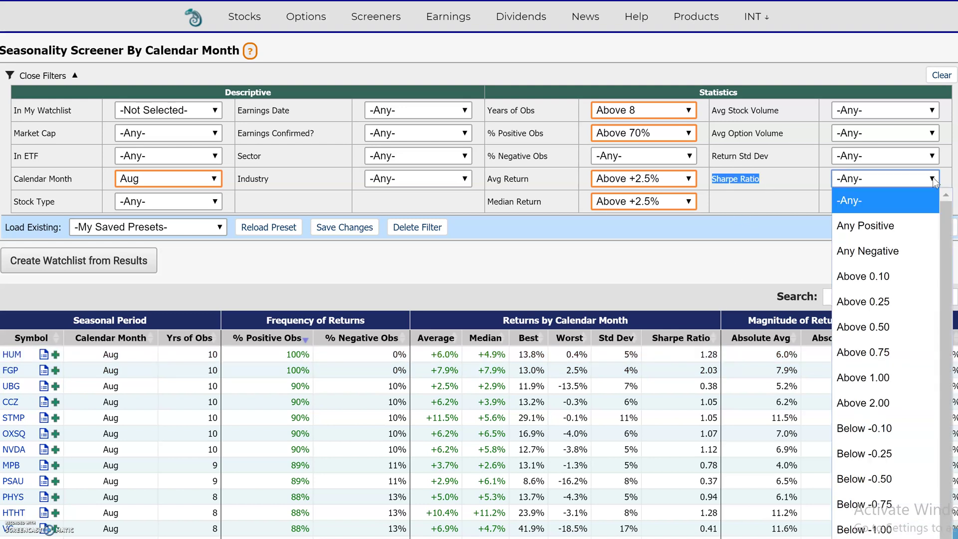
pyautogui.click(916, 384)
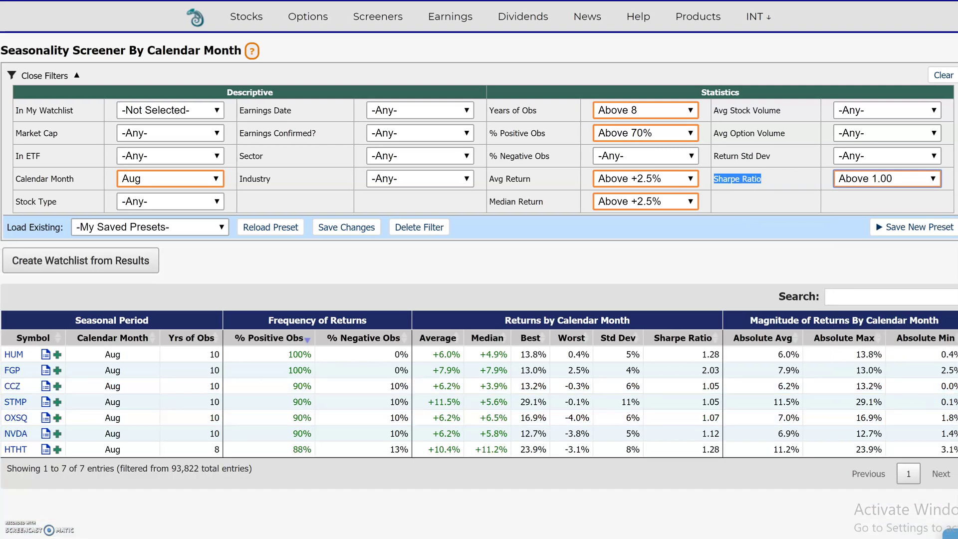
pyautogui.moveTo(101, 470); pyautogui.dragTo(77, 474)
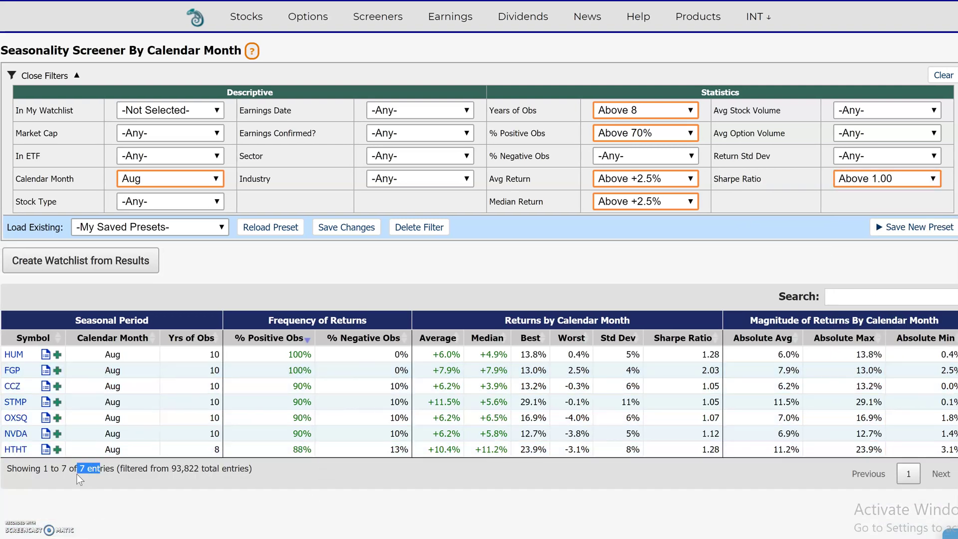
# Relax the Sharpe Ratio filter to Above 0.75 and check the resulting row count
pyautogui.click(936, 176)
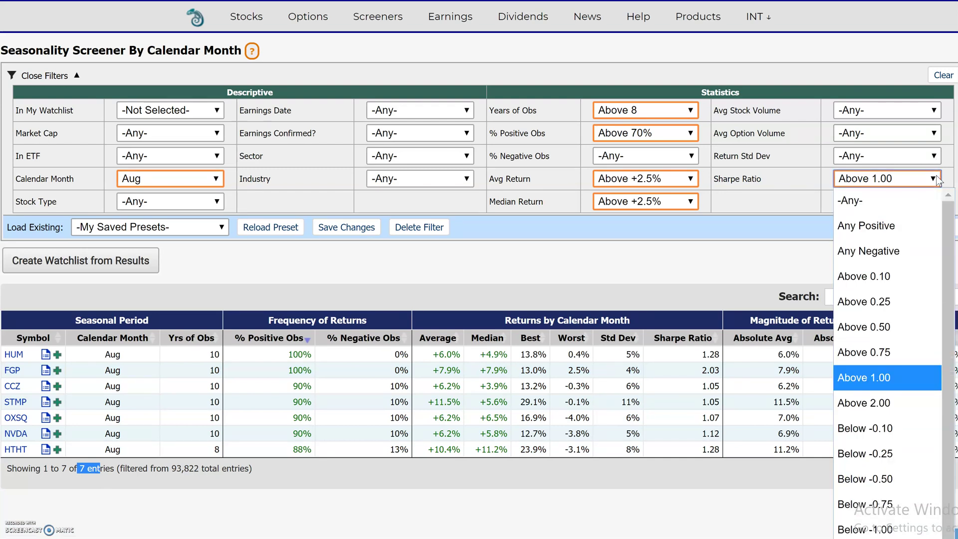
pyautogui.click(896, 349)
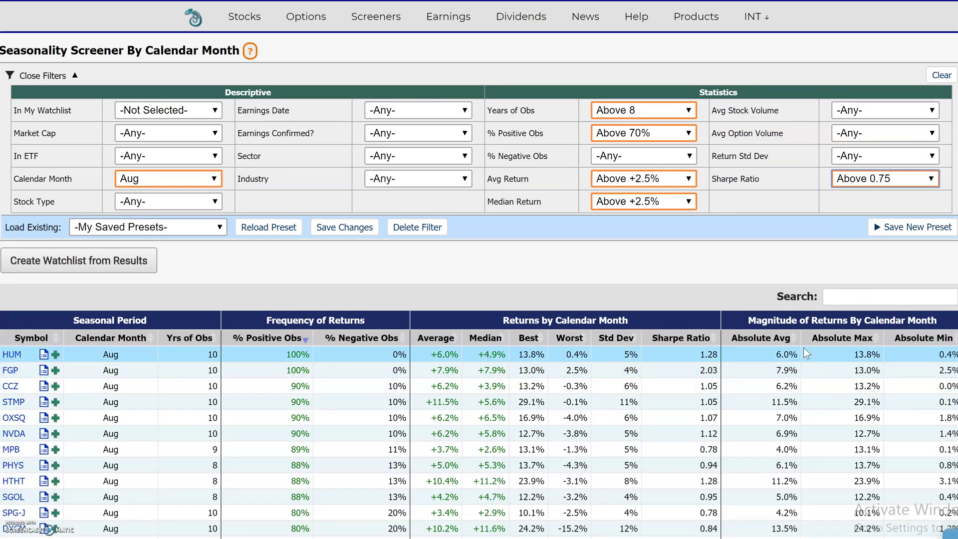
pyautogui.scroll(-3, 640, 468)
pyautogui.scroll(3, 641, 469)
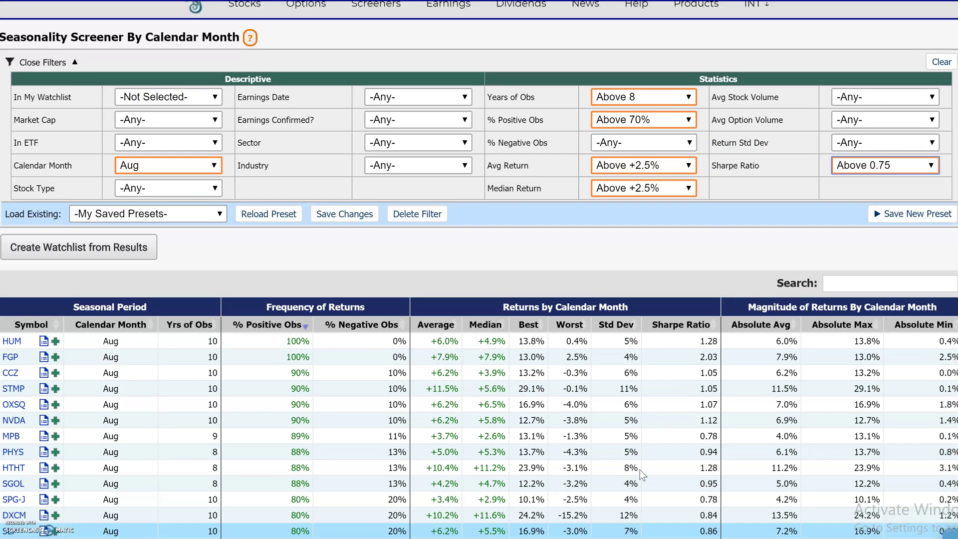
# Review HUM's absolute average, max and min return values
pyautogui.moveTo(799, 354); pyautogui.dragTo(776, 353)
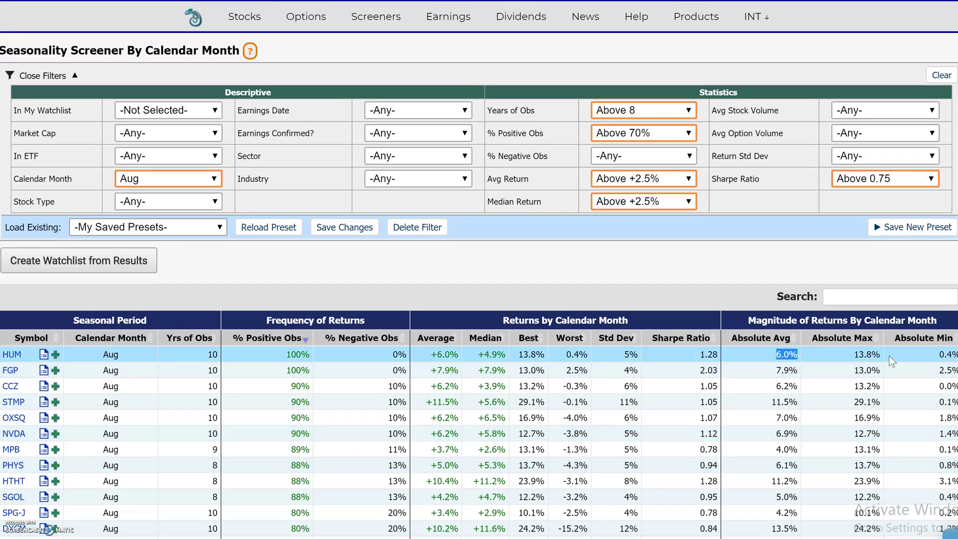
pyautogui.moveTo(952, 355); pyautogui.dragTo(799, 351)
pyautogui.click(799, 357)
pyautogui.moveTo(887, 353); pyautogui.dragTo(851, 358)
pyautogui.moveTo(951, 356); pyautogui.dragTo(938, 356)
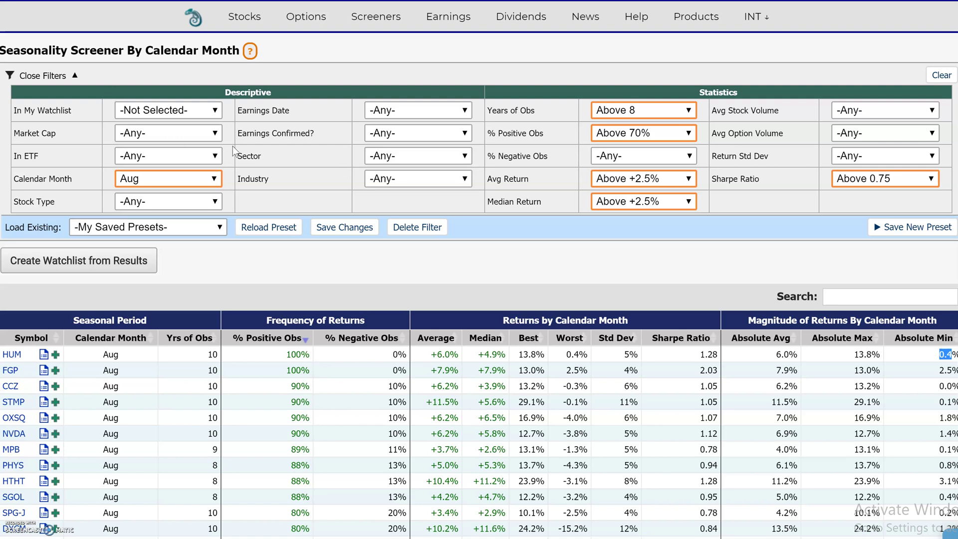
pyautogui.click(217, 135)
pyautogui.click(217, 135)
pyautogui.click(219, 113)
pyautogui.click(220, 113)
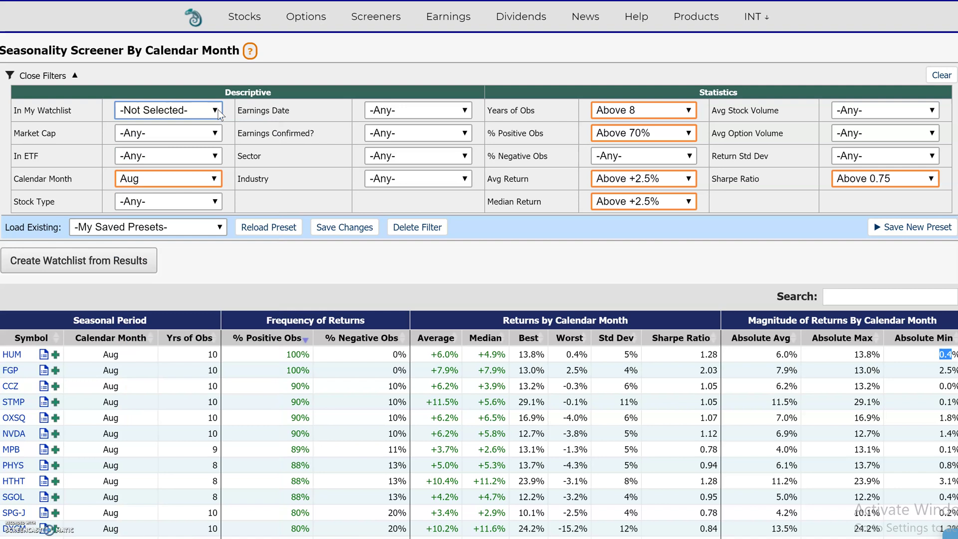
pyautogui.click(218, 158)
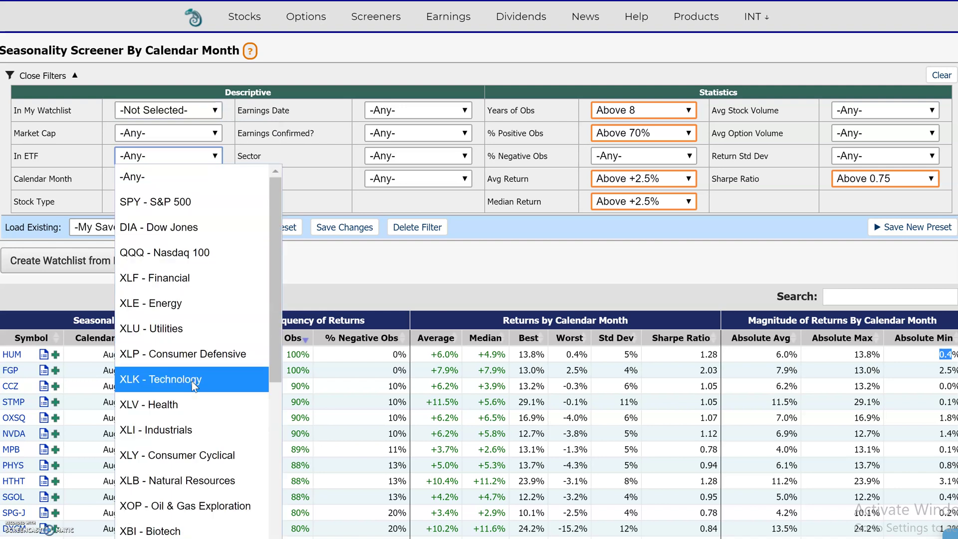
pyautogui.scroll(-5, 191, 381)
pyautogui.scroll(5, 189, 374)
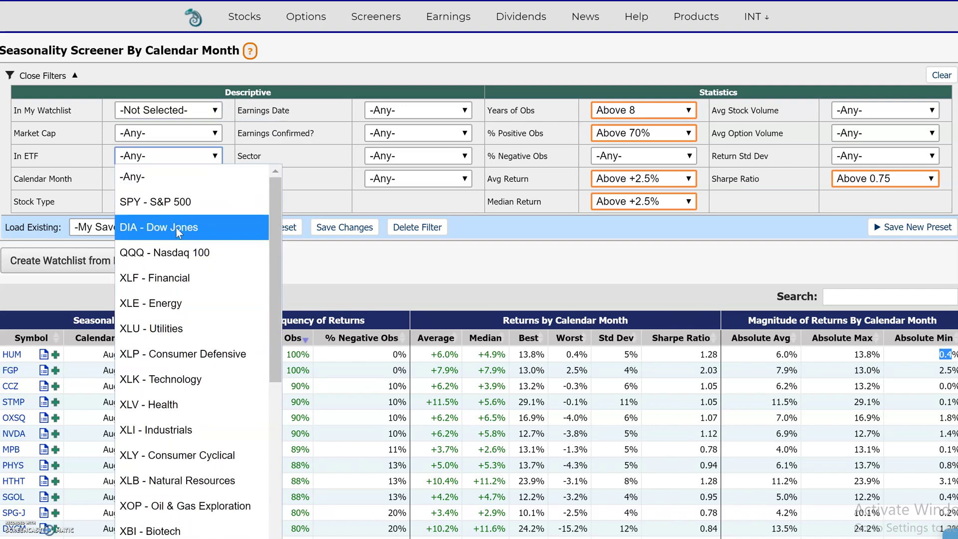
pyautogui.click(217, 158)
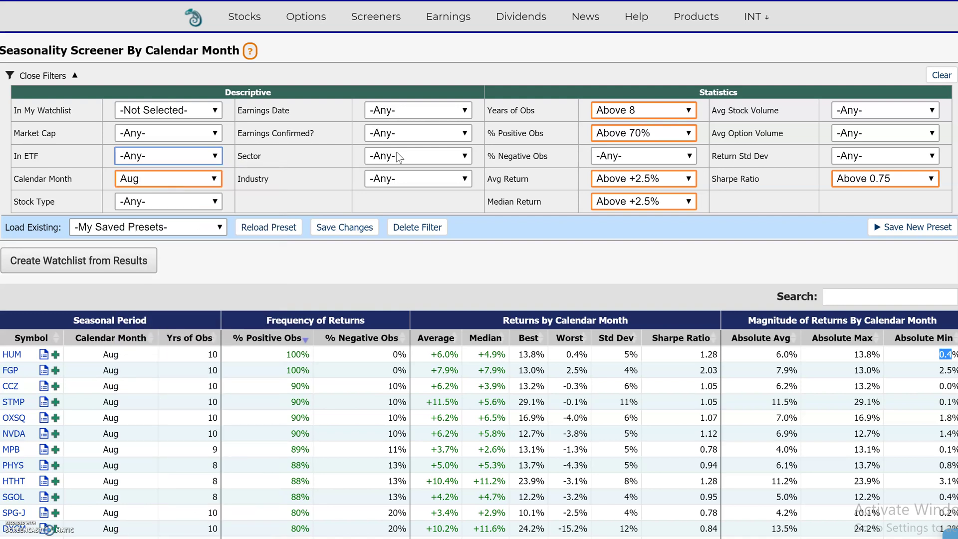
# Save the current filters as a new preset named 'test1' and load it from Load Existing
pyautogui.click(884, 226)
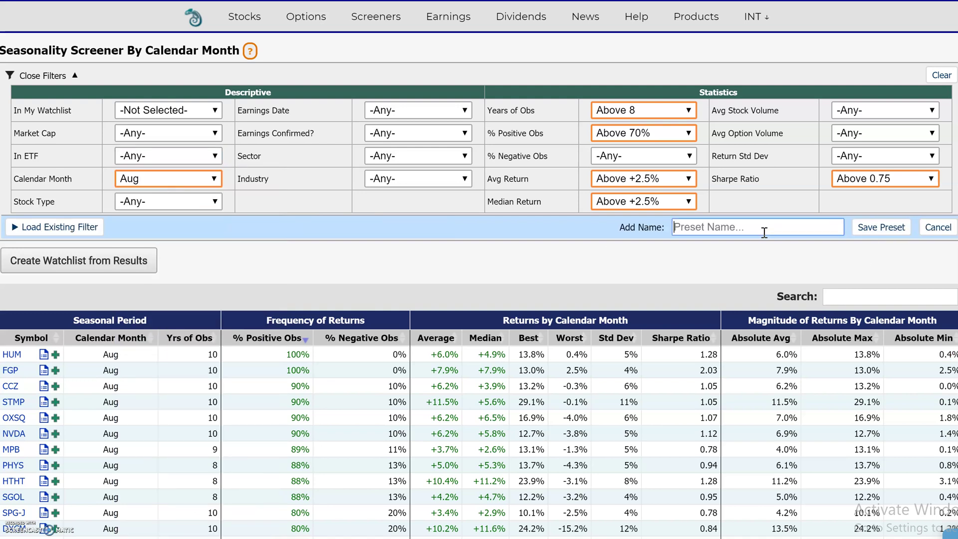
pyautogui.click(761, 228)
pyautogui.write('test1')
pyautogui.click(882, 227)
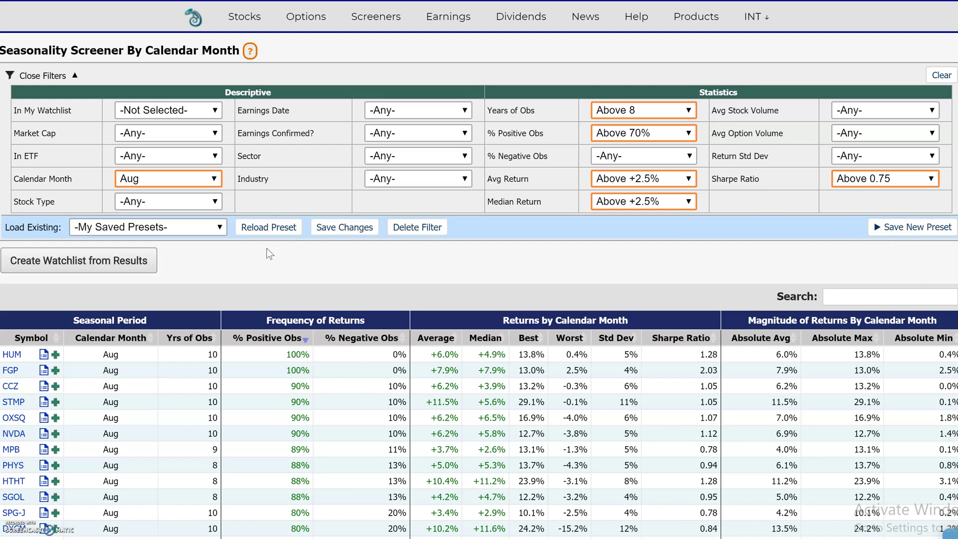
pyautogui.click(220, 229)
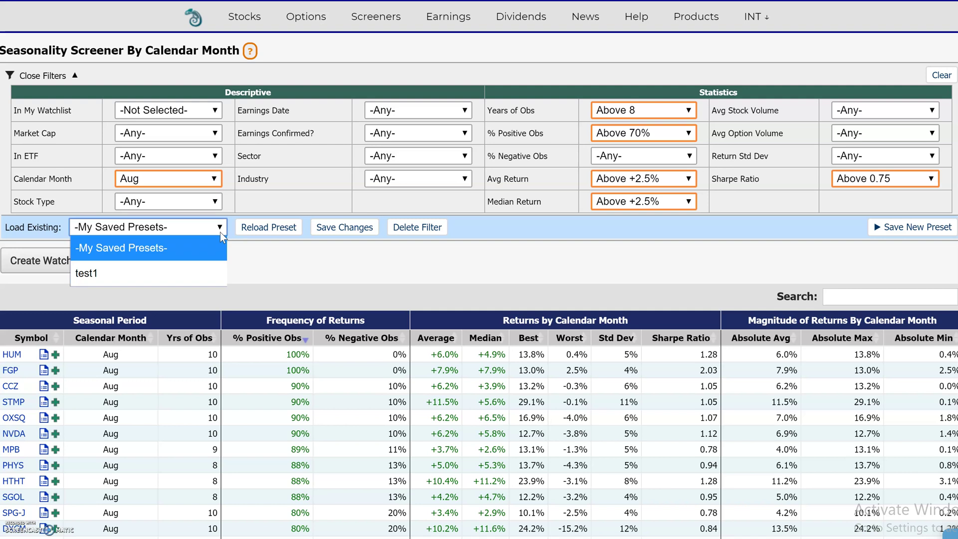
pyautogui.click(161, 279)
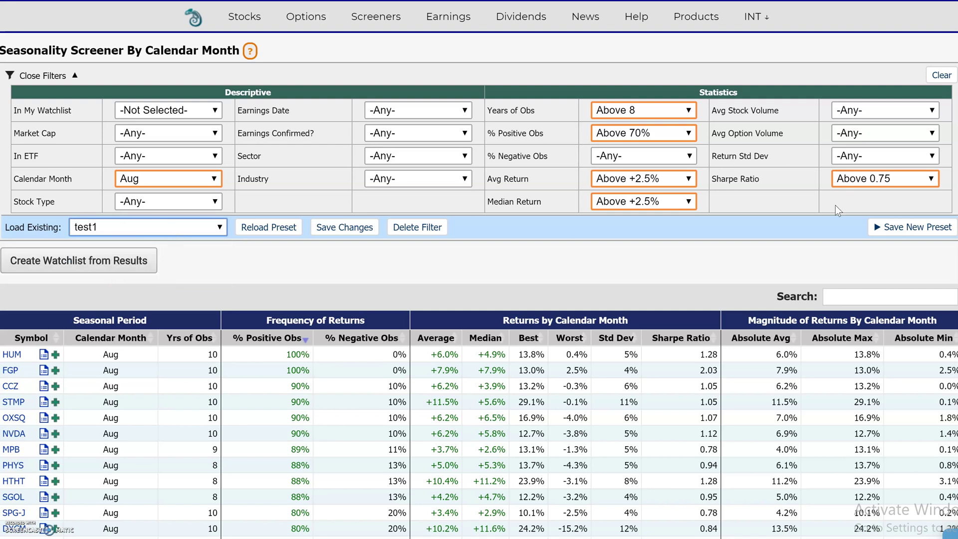